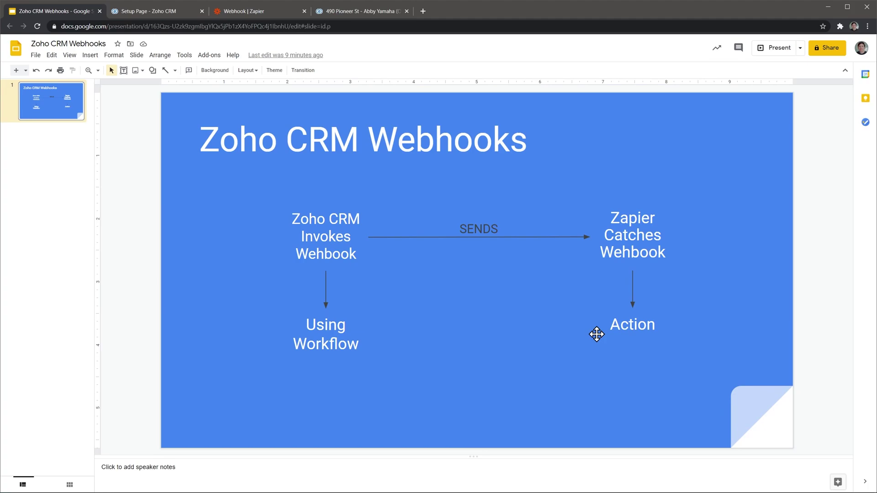
In Zoho CRM's automation Webhooks list, start a new webhook named 'Notification'
{"action": "left_click", "coordinate": [176, 13]}
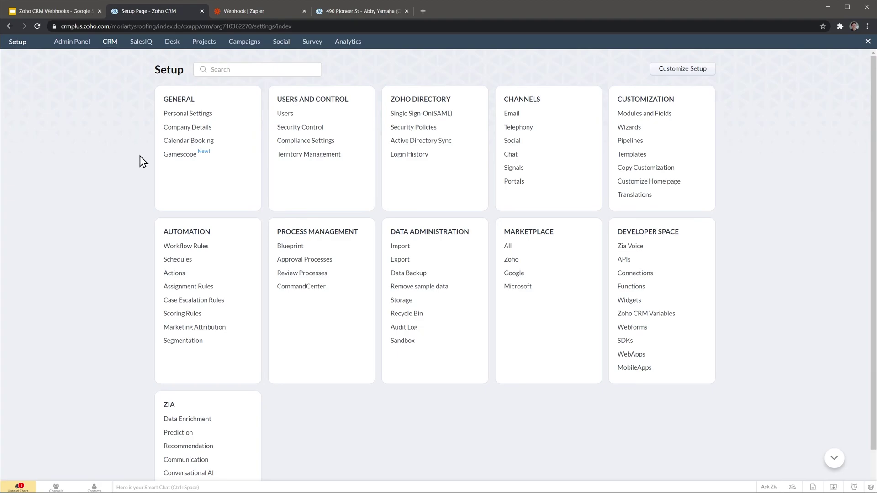
{"action": "left_click", "coordinate": [175, 273]}
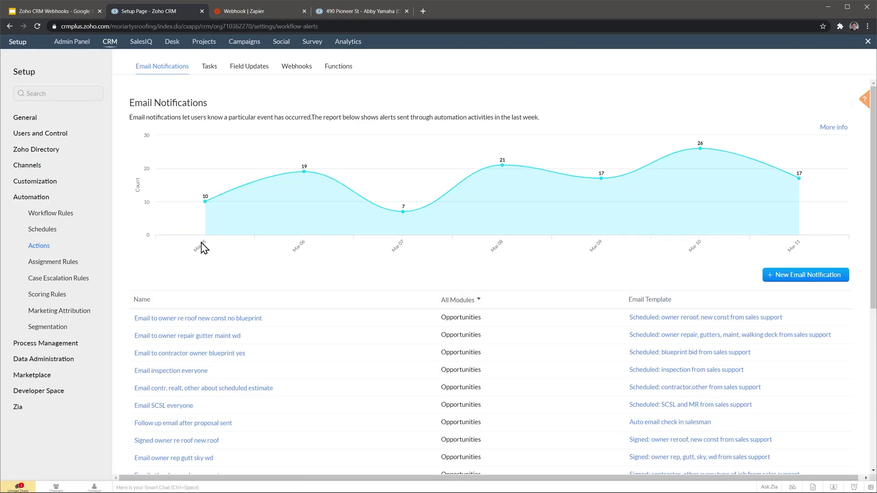
{"action": "left_click", "coordinate": [297, 67]}
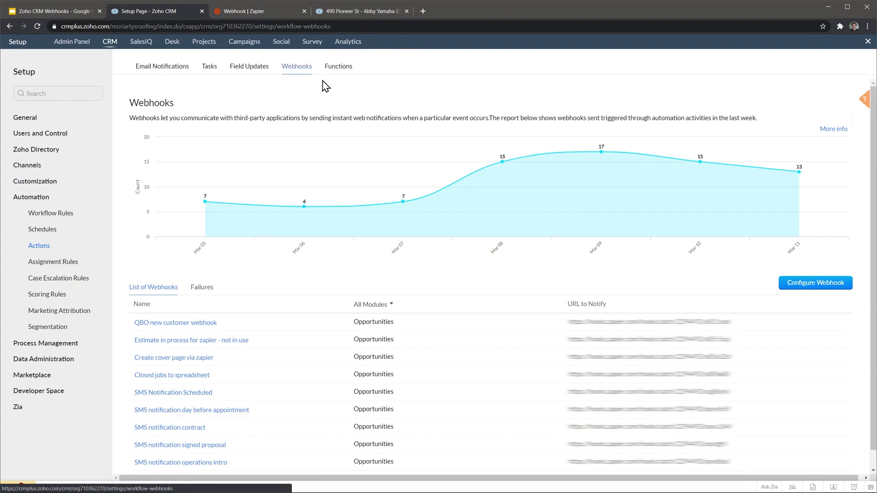
{"action": "left_click", "coordinate": [792, 289]}
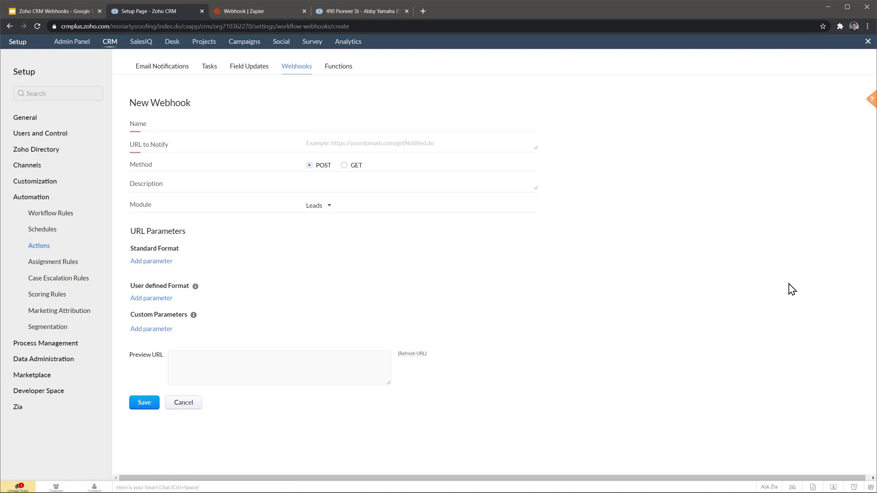
{"action": "type", "text": "Notification"}
Choose Webhooks by Zapier with the Catch Hook event, then copy the generated custom webhook URL
{"action": "left_click", "coordinate": [273, 13]}
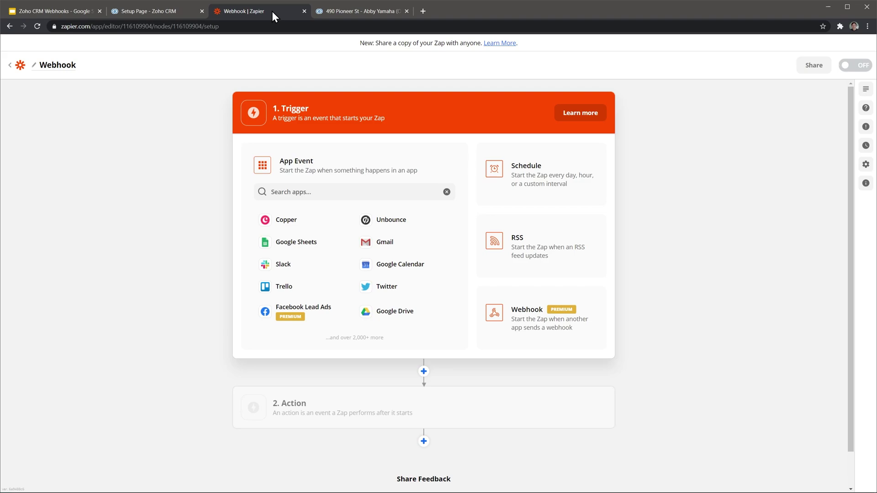
{"action": "left_click", "coordinate": [530, 311]}
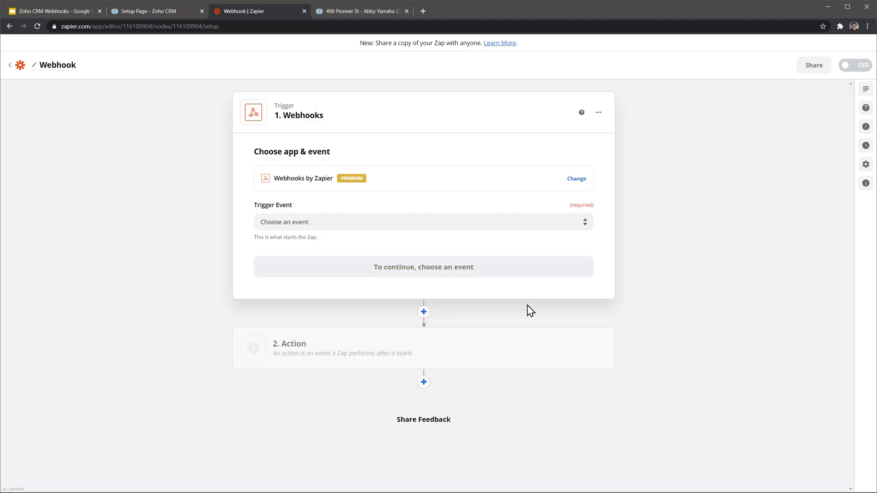
{"action": "left_click", "coordinate": [526, 221]}
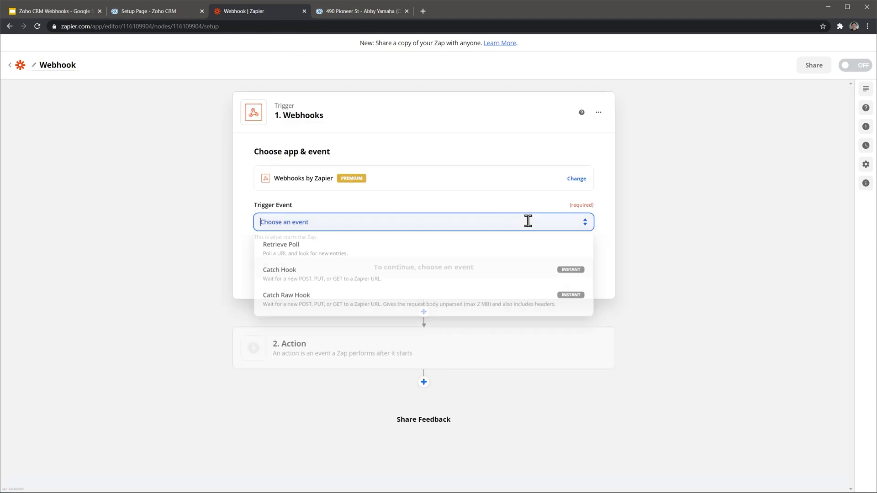
{"action": "left_click", "coordinate": [380, 279]}
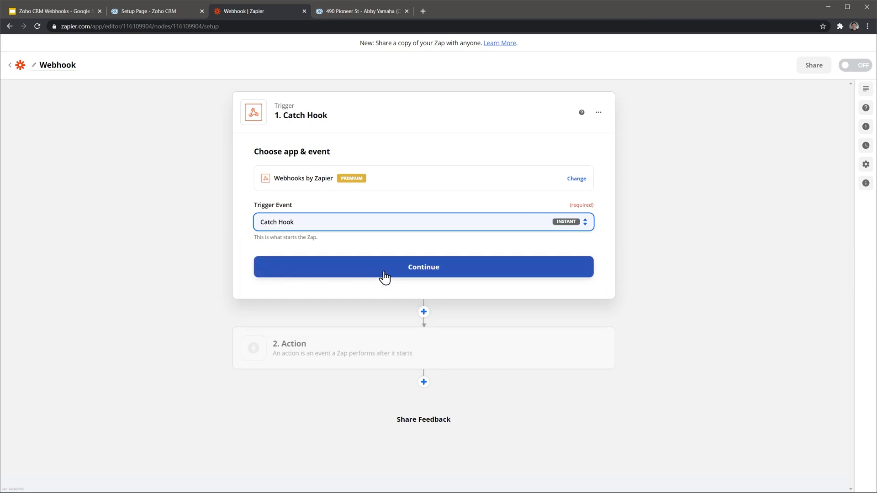
{"action": "left_click", "coordinate": [385, 277]}
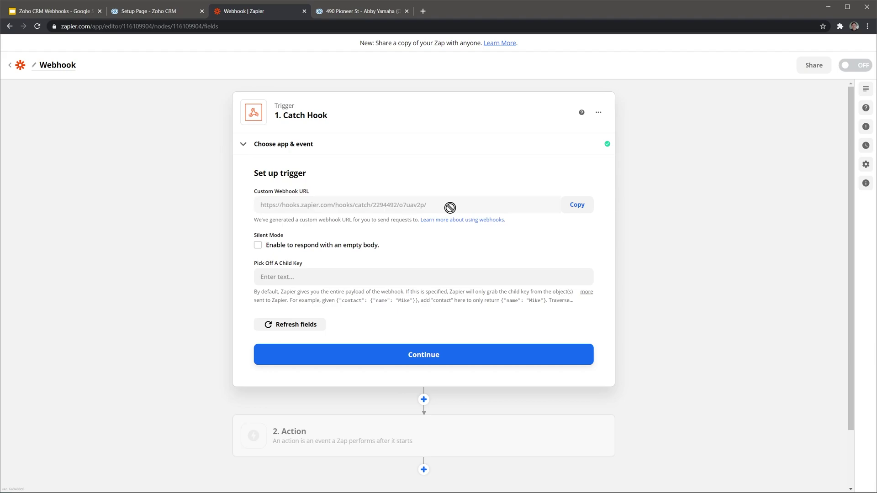
{"action": "left_click", "coordinate": [574, 210]}
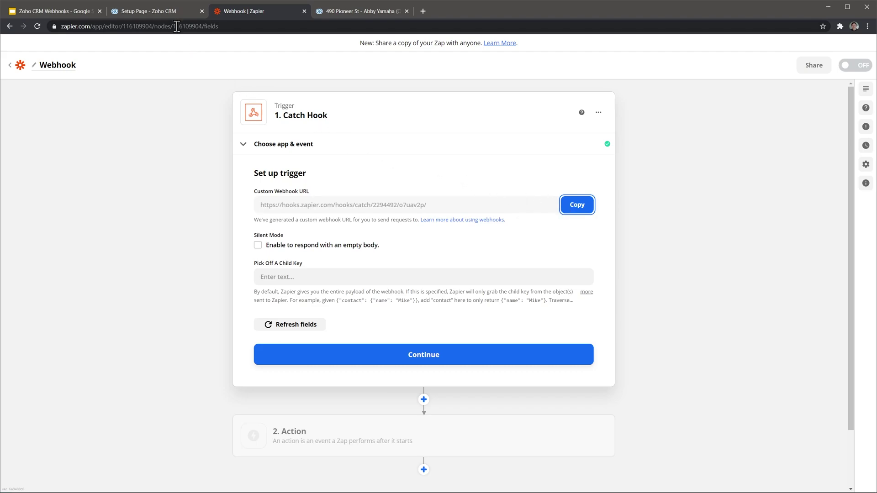
Paste the Zapier hook URL into URL to Notify, choose GET, and set module to Opportunities
{"action": "left_click", "coordinate": [172, 12]}
{"action": "left_click", "coordinate": [314, 141]}
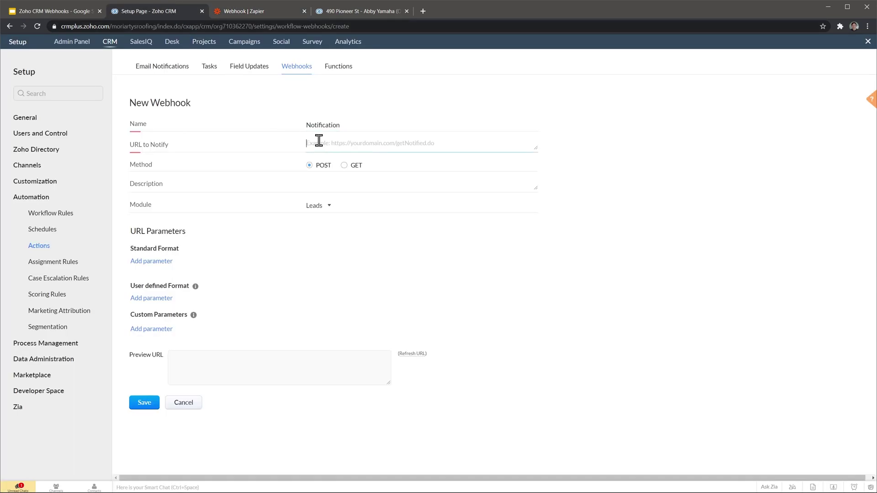
{"action": "right_click", "coordinate": [319, 141]}
{"action": "left_click", "coordinate": [344, 203]}
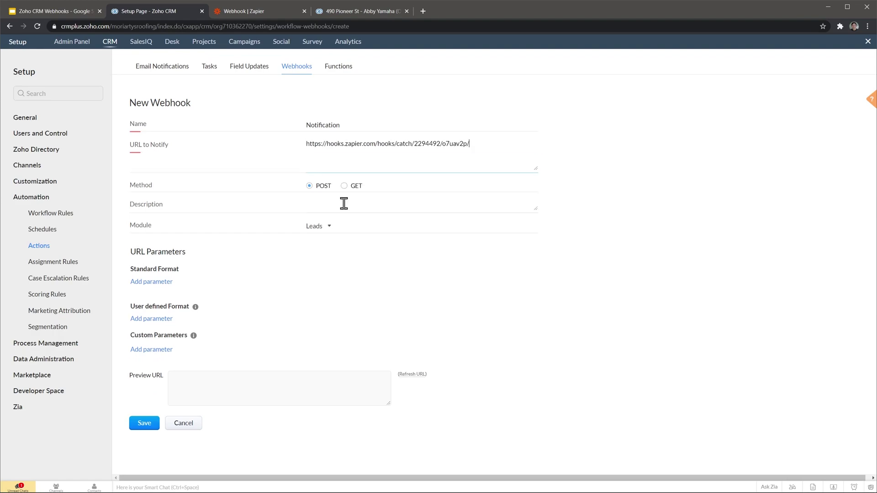
{"action": "left_click", "coordinate": [341, 186]}
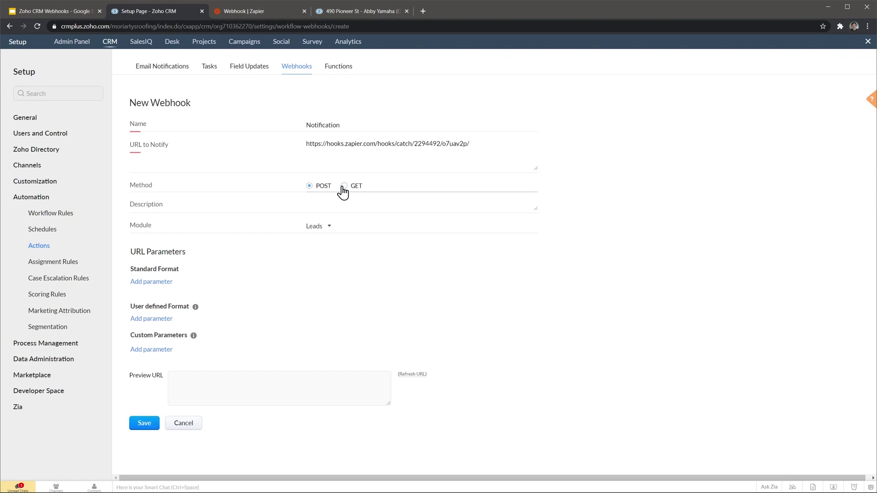
{"action": "left_click", "coordinate": [325, 226]}
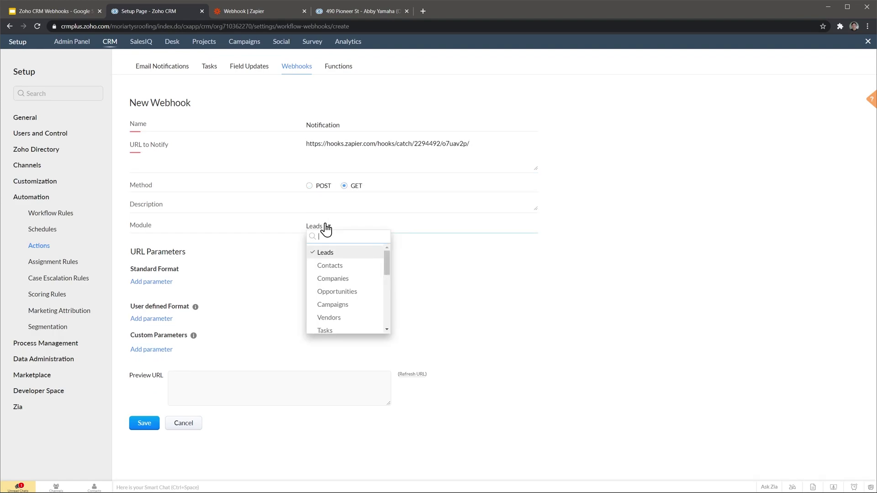
{"action": "left_click", "coordinate": [332, 292]}
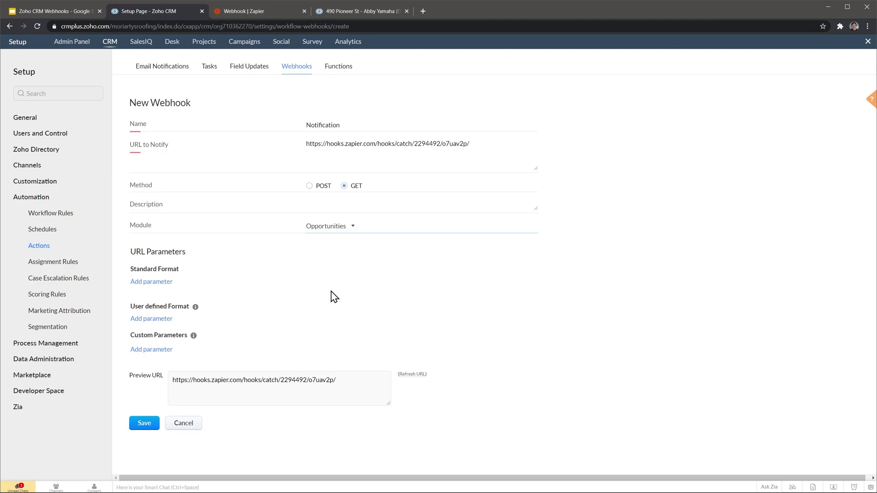
Add URL parameters oppoID (Opportunity Id) and oppoName (Opportunity Name), then refresh the preview URL
{"action": "left_click", "coordinate": [168, 282]}
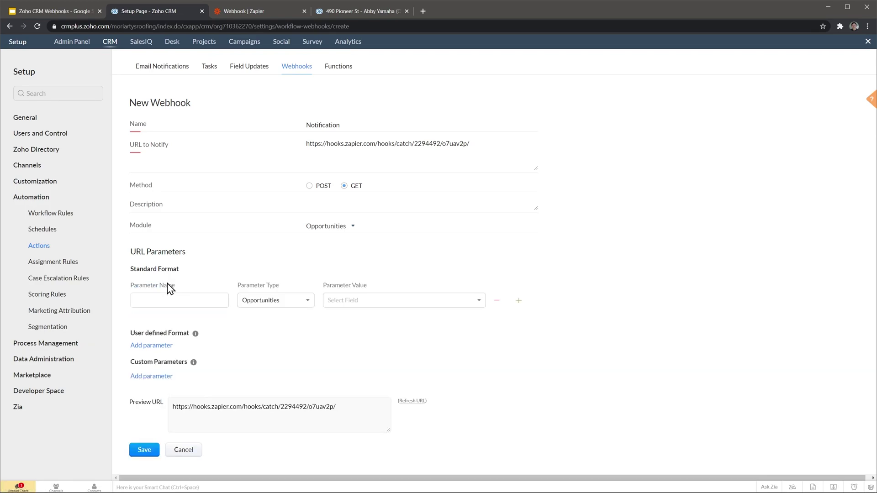
{"action": "left_click", "coordinate": [168, 298]}
{"action": "type", "text": "oppoID"}
{"action": "left_click", "coordinate": [369, 303]}
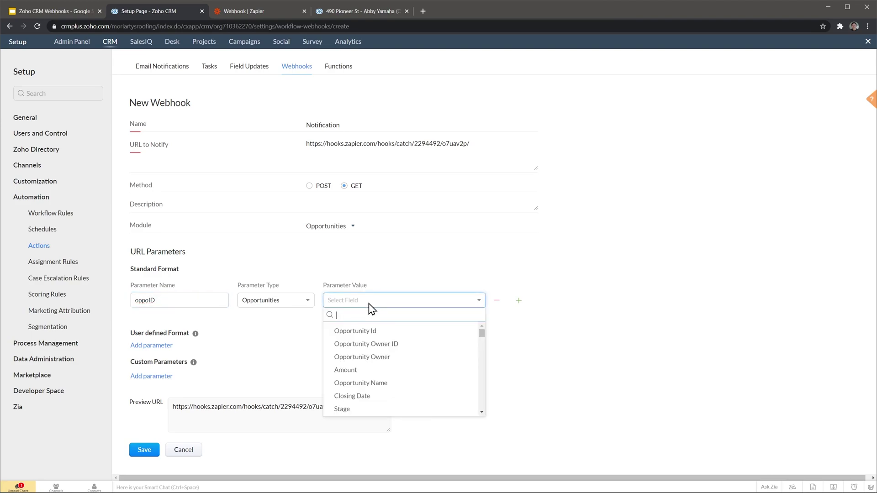
{"action": "left_click", "coordinate": [364, 332]}
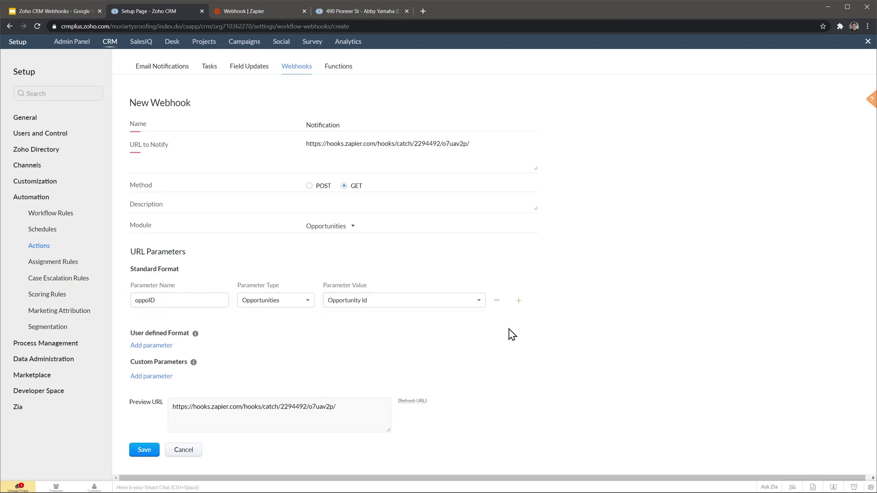
{"action": "left_click", "coordinate": [520, 301]}
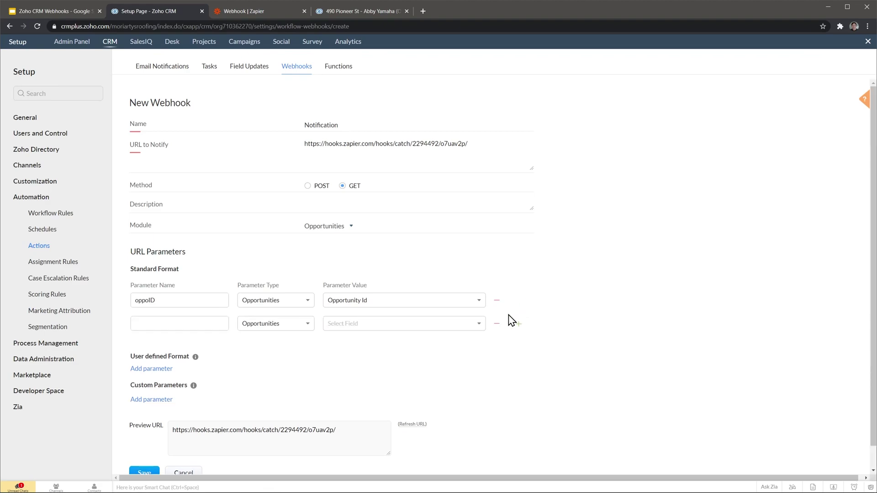
{"action": "left_click", "coordinate": [189, 324]}
{"action": "type", "text": "oppoName"}
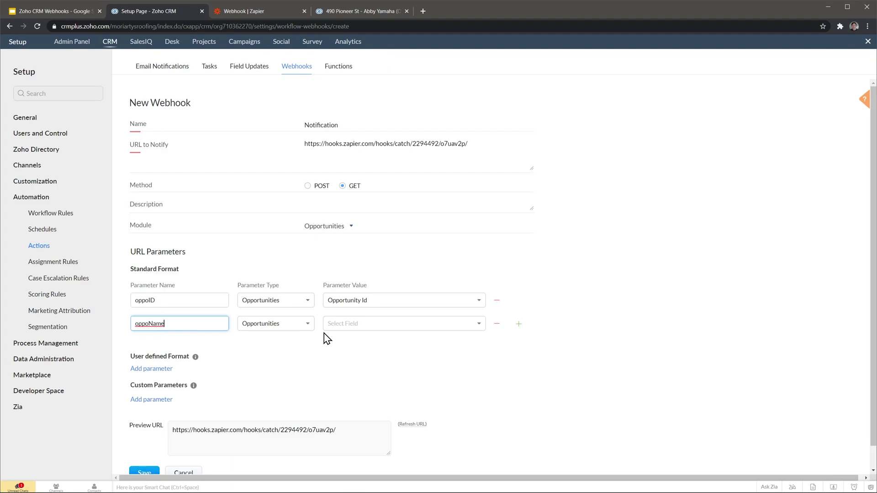
{"action": "left_click", "coordinate": [349, 325]}
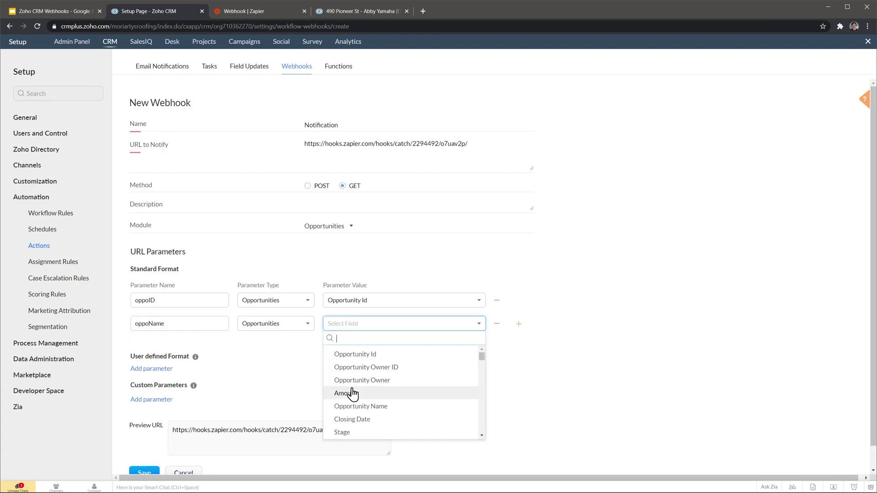
{"action": "left_click", "coordinate": [356, 408]}
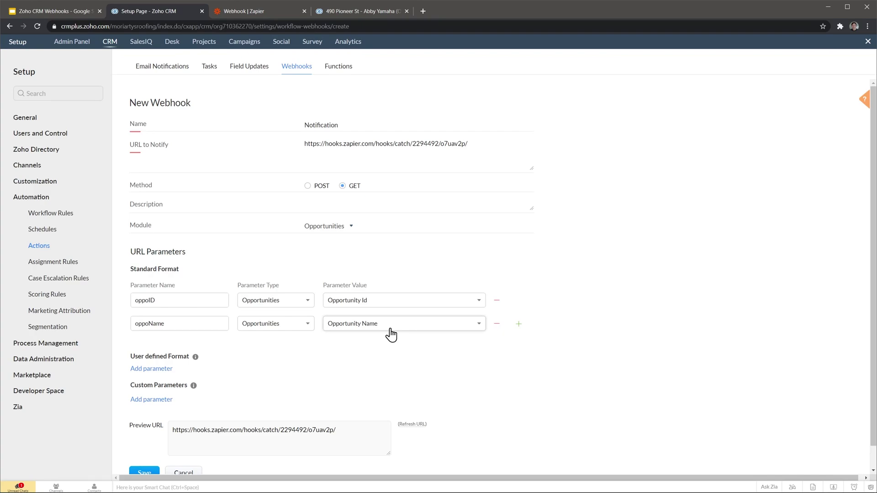
{"action": "left_click", "coordinate": [413, 425]}
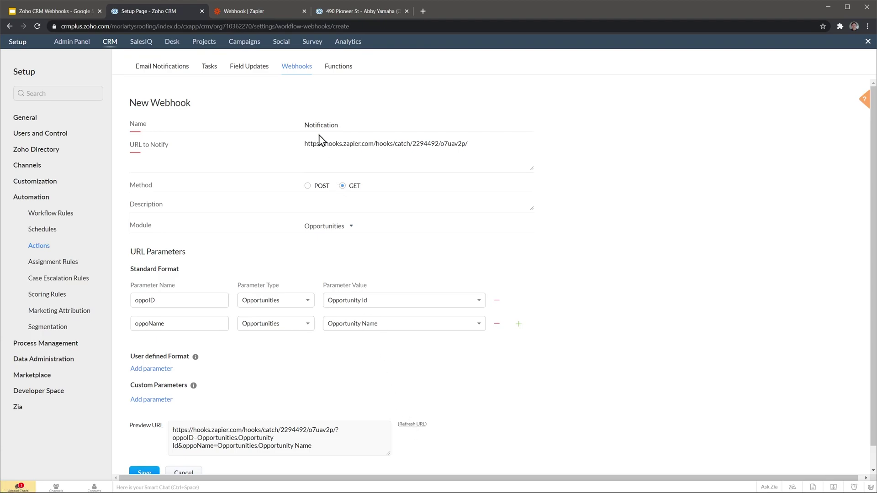
Advance the Zapier Catch Hook setup to its Test trigger panel, then return to the Zoho CRM webhook form
{"action": "left_click", "coordinate": [279, 13]}
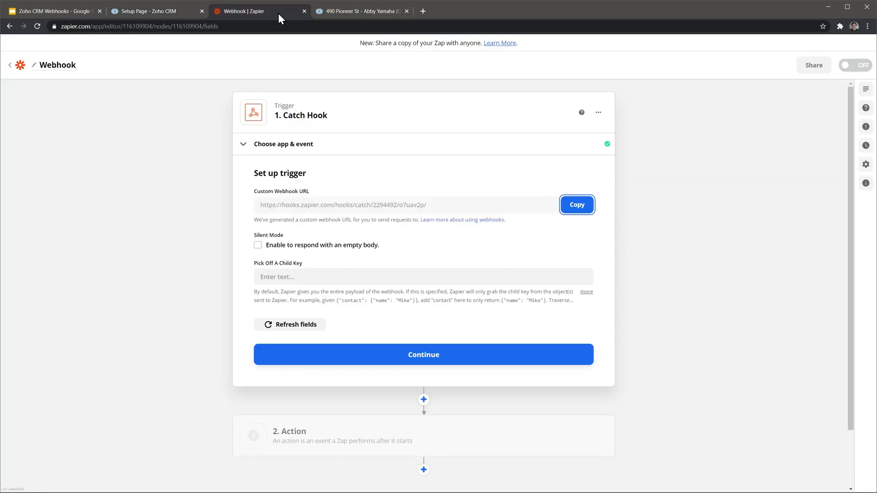
{"action": "left_click", "coordinate": [426, 357]}
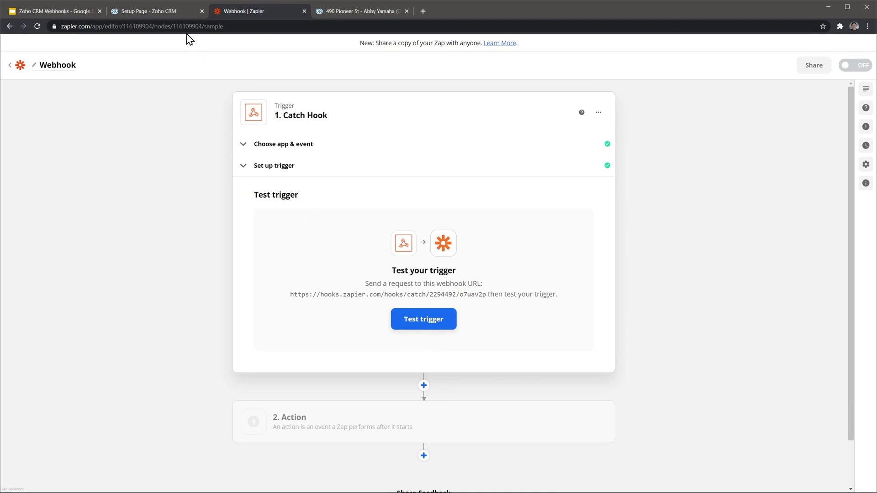
{"action": "left_click", "coordinate": [175, 12]}
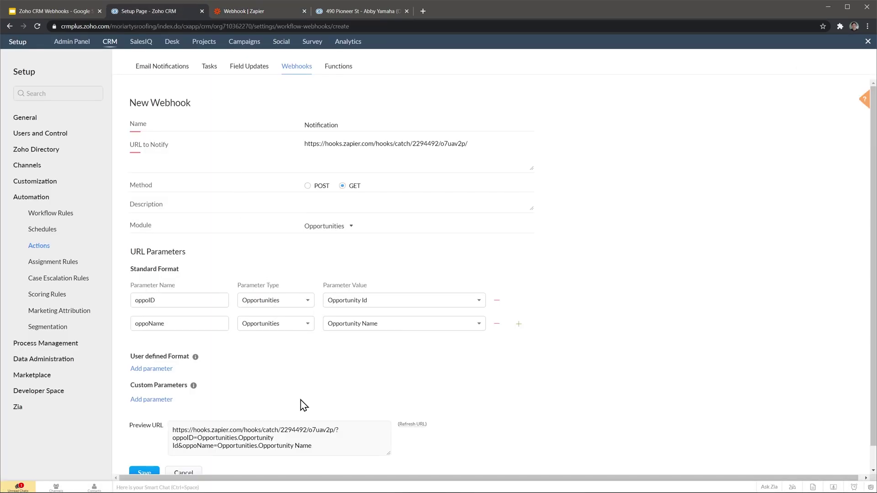
Paste the preview URL into a new tab and replace its Opportunity Id placeholder with the record's ID
{"action": "left_click_drag", "start_coordinate": [317, 451], "coordinate": [179, 433]}
{"action": "key", "text": "ctrl+a"}
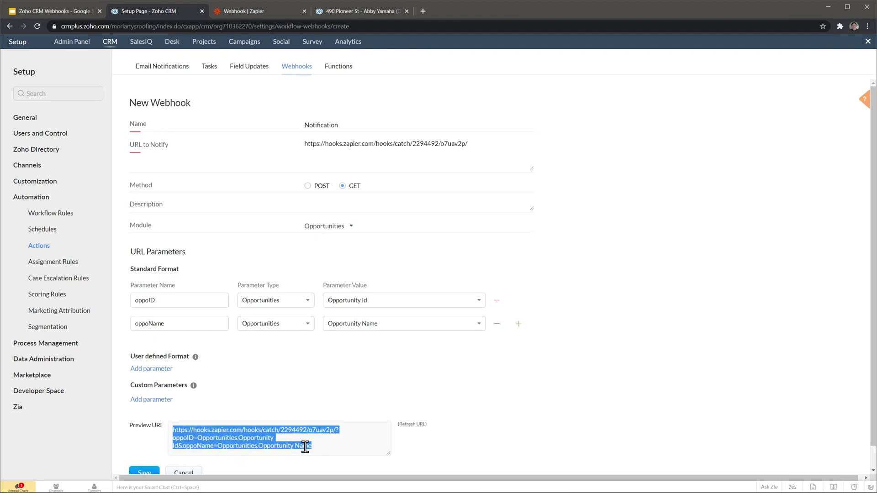
{"action": "left_click", "coordinate": [427, 15]}
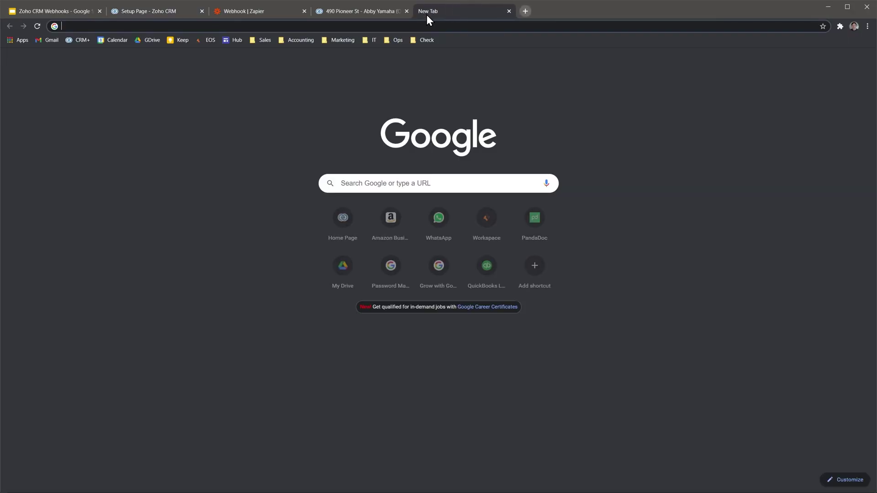
{"action": "key", "text": "ctrl+v"}
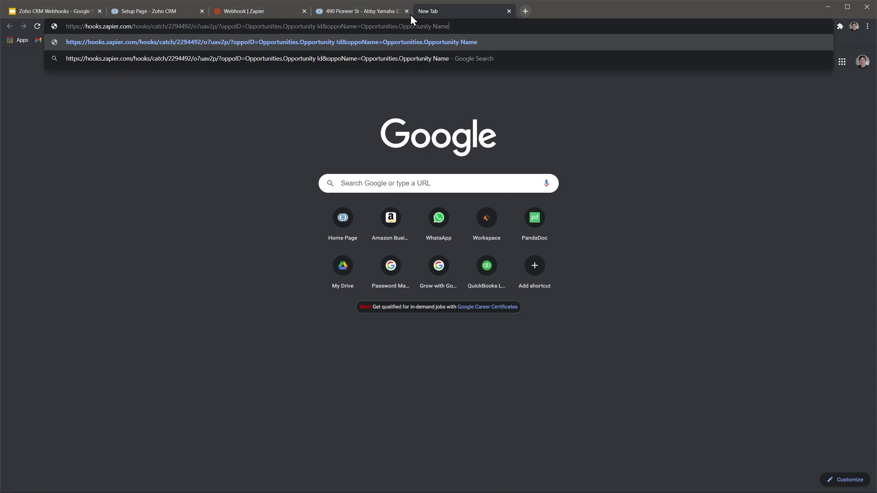
{"action": "left_click", "coordinate": [377, 10]}
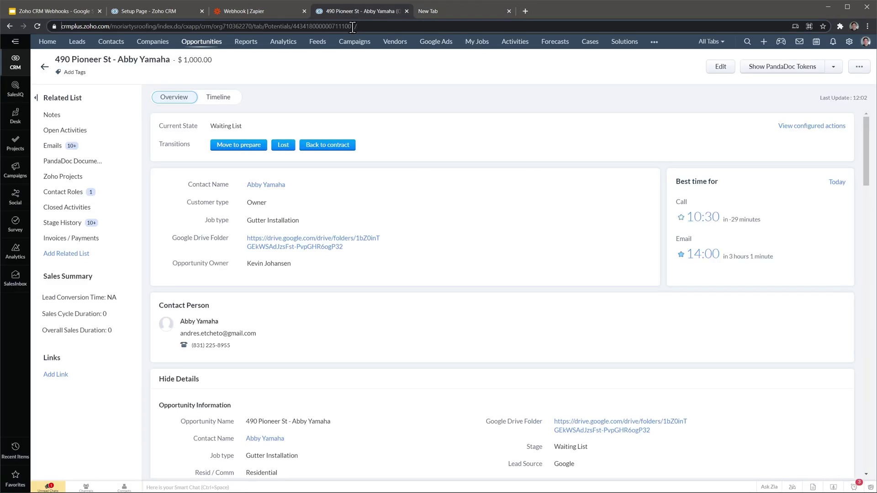
{"action": "left_click_drag", "start_coordinate": [376, 26], "coordinate": [315, 28]}
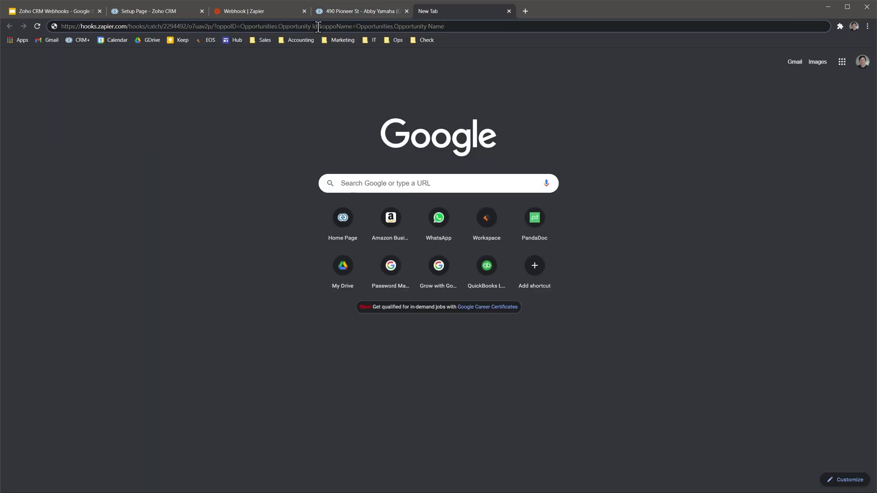
{"action": "left_click_drag", "start_coordinate": [318, 26], "coordinate": [241, 25]}
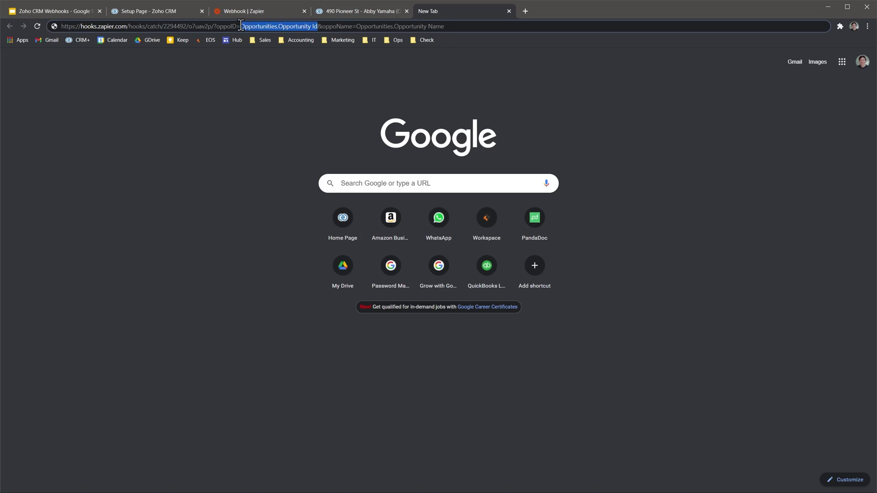
{"action": "key", "text": "ctrl+v"}
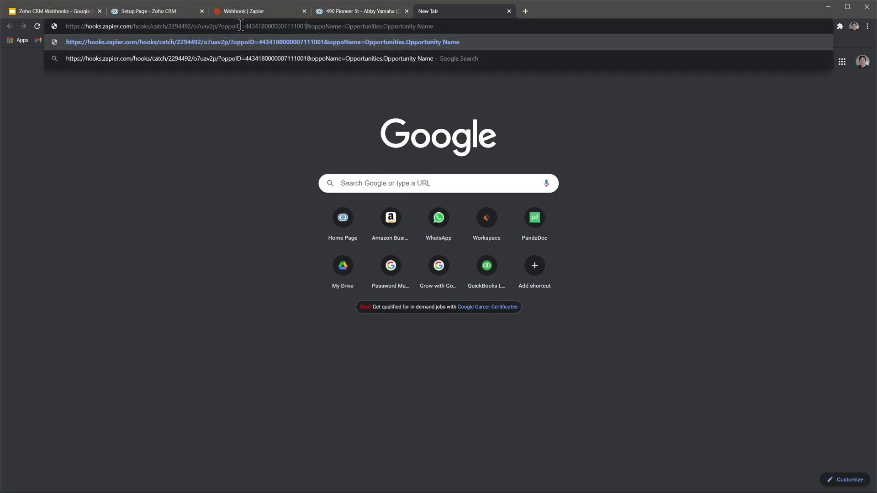
Replace the Opportunity Name placeholder with the opportunity's name and load the test URL
{"action": "left_click", "coordinate": [327, 13]}
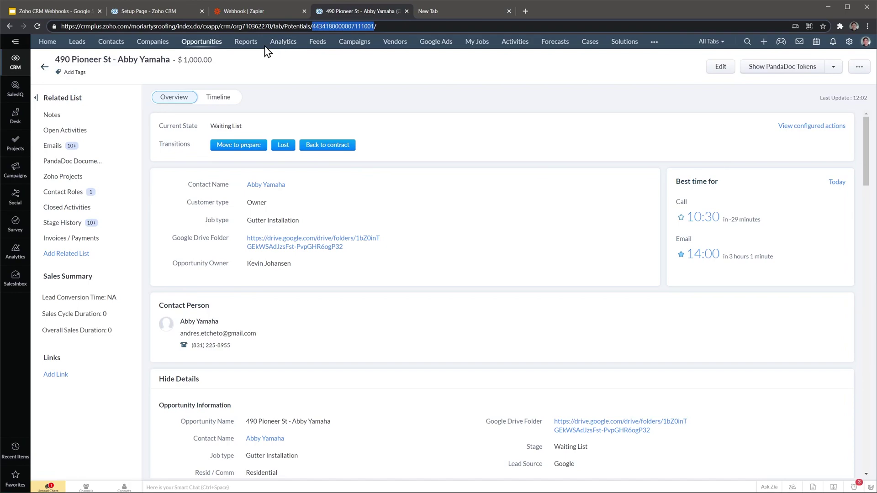
{"action": "left_click_drag", "start_coordinate": [170, 59], "coordinate": [54, 59]}
{"action": "key", "text": "ctrl+c"}
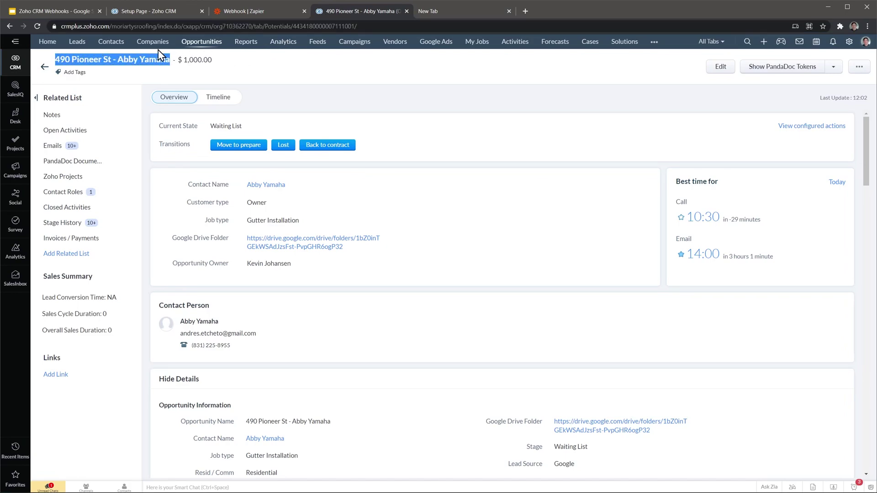
{"action": "left_click", "coordinate": [435, 14]}
{"action": "left_click_drag", "start_coordinate": [429, 26], "coordinate": [342, 32]}
{"action": "key", "text": "ctrl+v"}
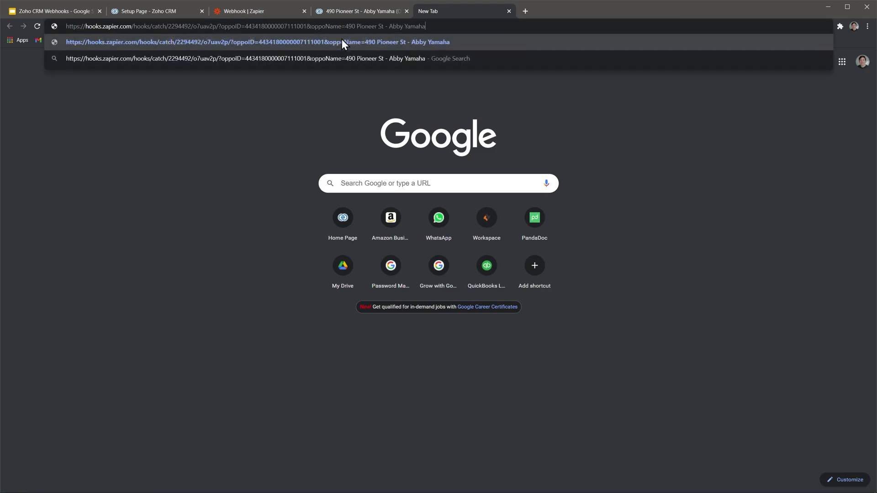
{"action": "left_click", "coordinate": [342, 39]}
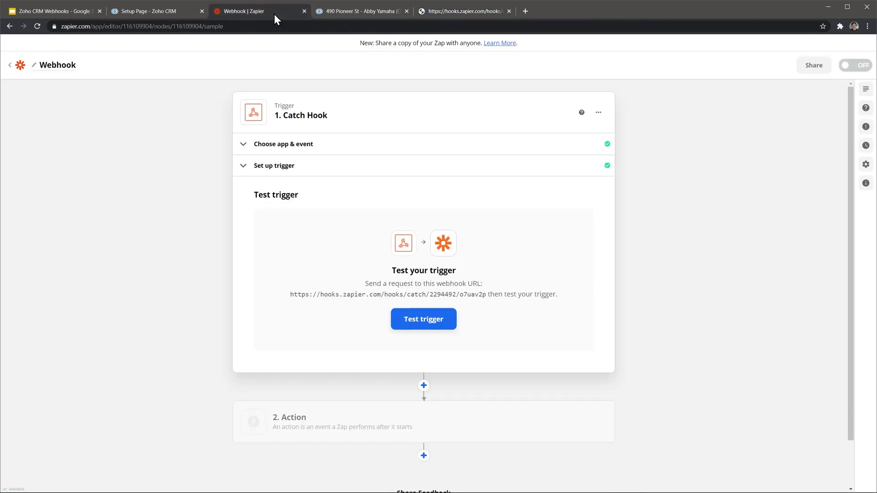
Run the Catch Hook trigger test and confirm Request A shows oppoID and oppoName
{"action": "left_click", "coordinate": [431, 323]}
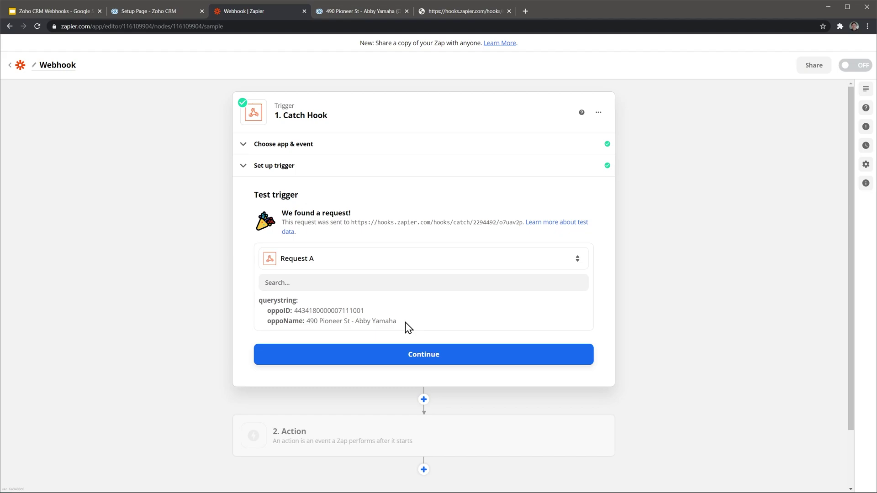
Save the Notification webhook and open Automation > Workflow Rules
{"action": "left_click", "coordinate": [166, 15]}
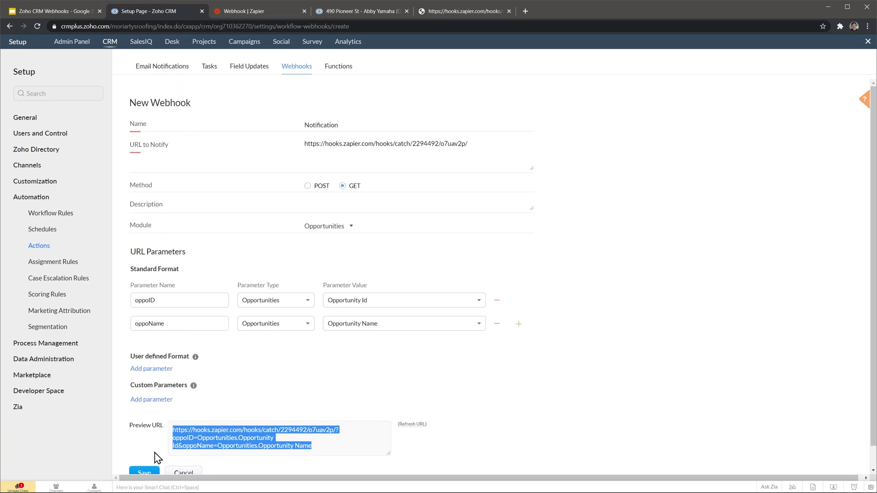
{"action": "left_click", "coordinate": [148, 474]}
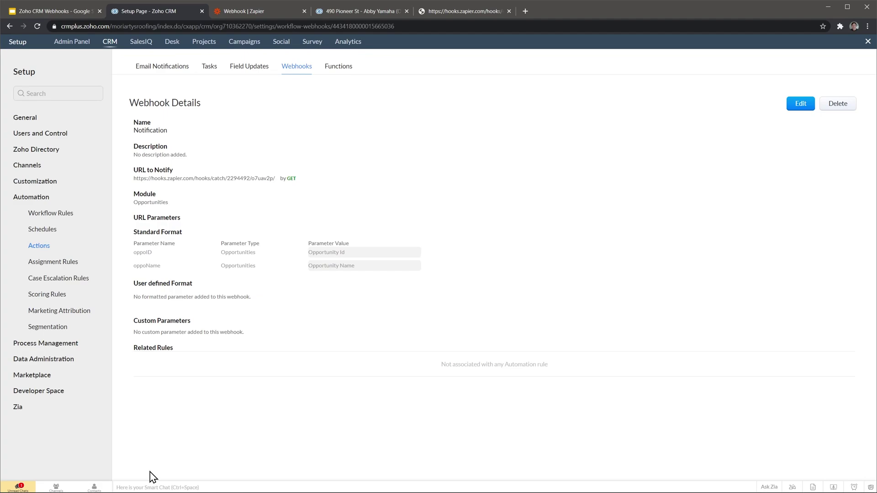
{"action": "left_click", "coordinate": [59, 214]}
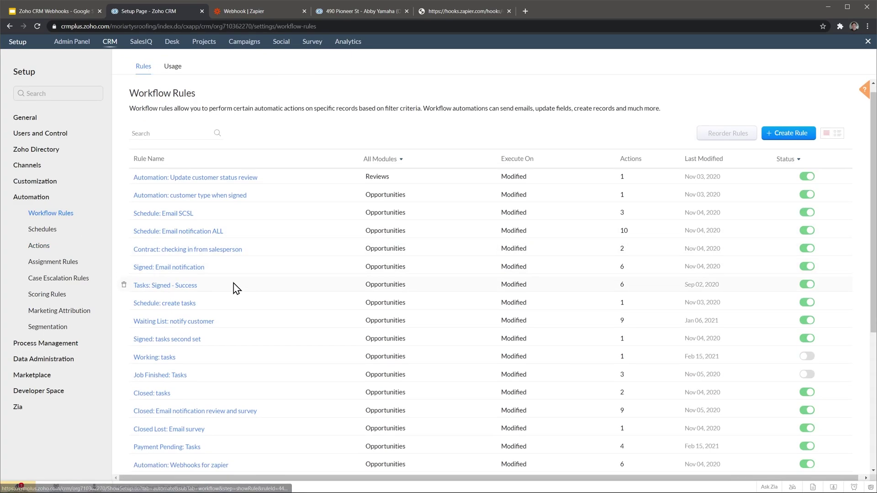
Open the Create task rule and associate the Notification webhook as a new webhook action
{"action": "scroll", "coordinate": [236, 288], "scroll_direction": "down", "scroll_amount": 5}
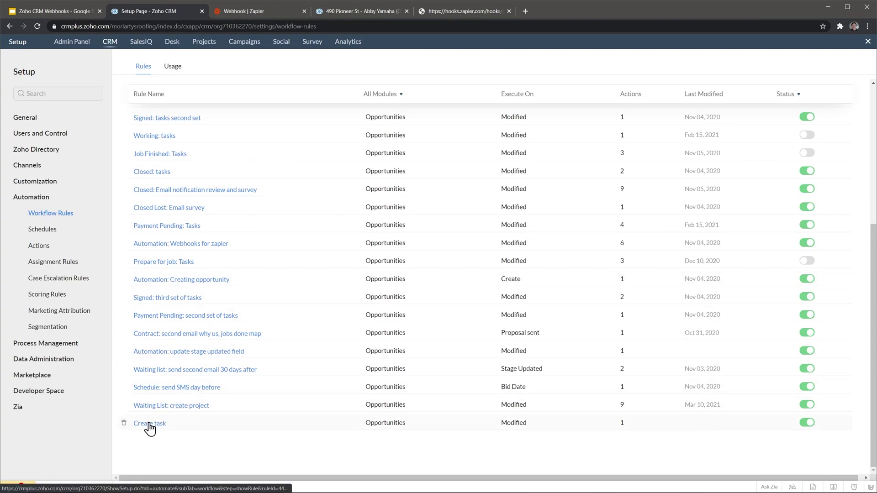
{"action": "left_click", "coordinate": [150, 424]}
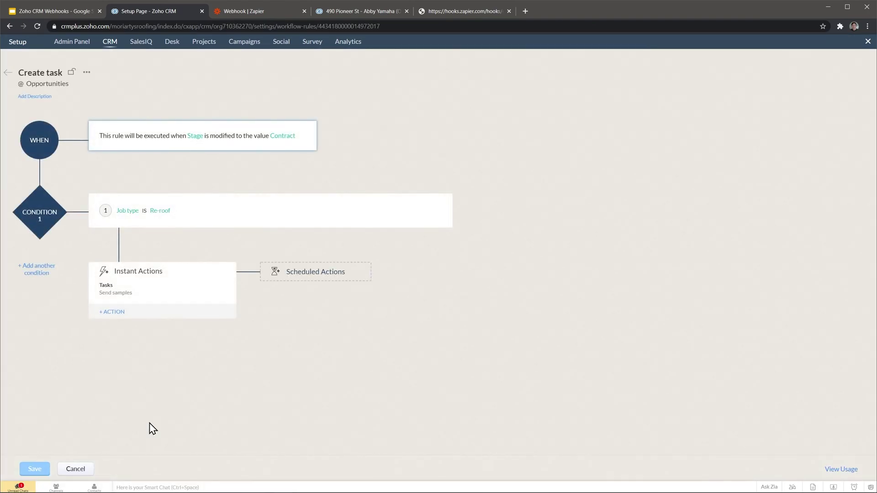
{"action": "left_click", "coordinate": [116, 312]}
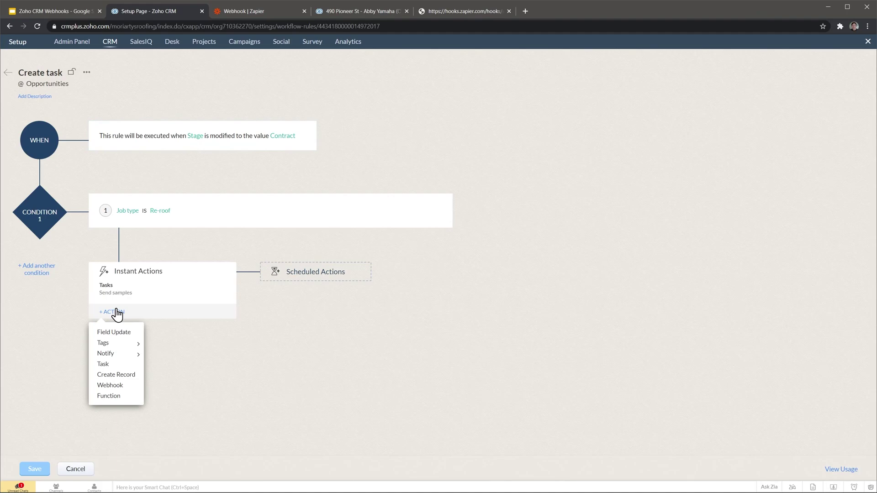
{"action": "left_click", "coordinate": [112, 386]}
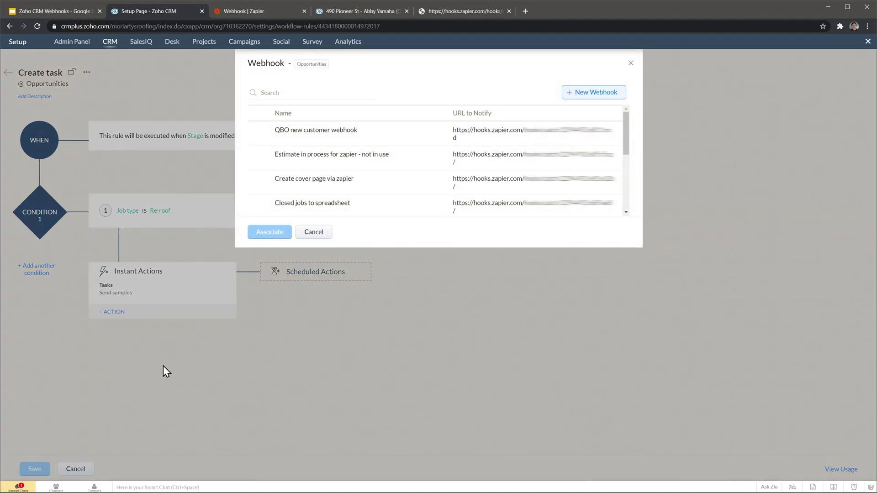
{"action": "scroll", "coordinate": [465, 160], "scroll_direction": "down", "scroll_amount": 5}
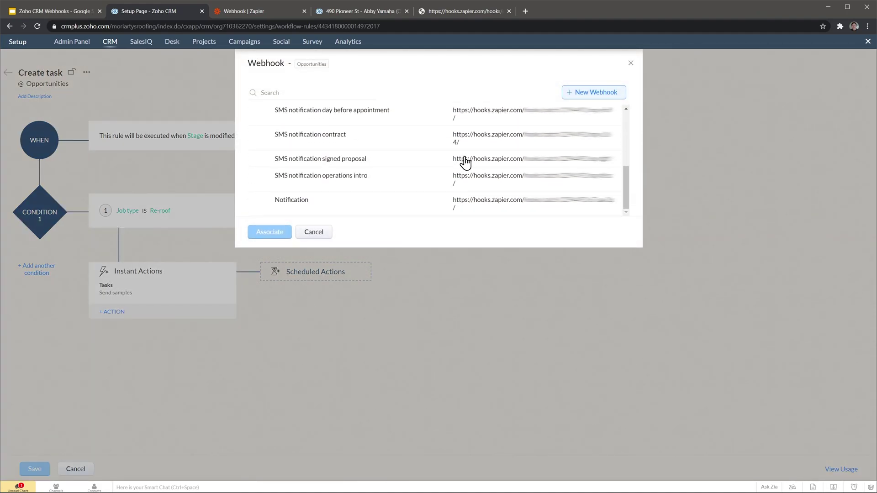
{"action": "left_click", "coordinate": [283, 206]}
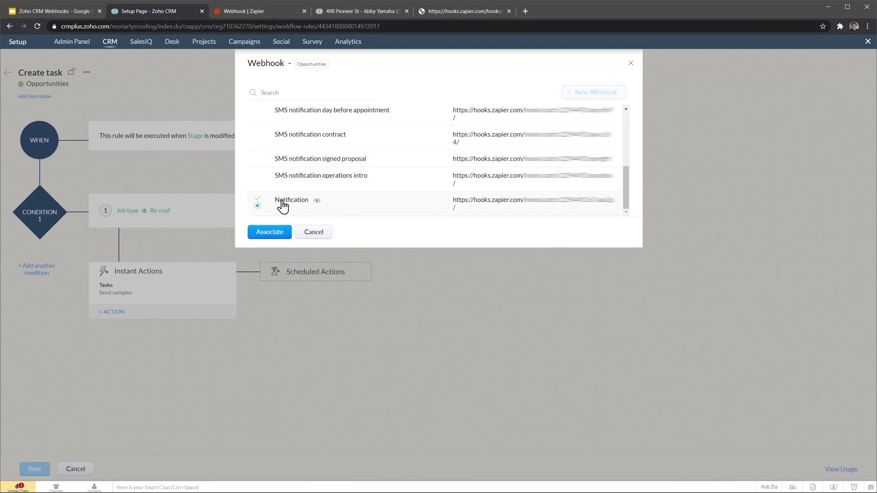
{"action": "left_click", "coordinate": [280, 233]}
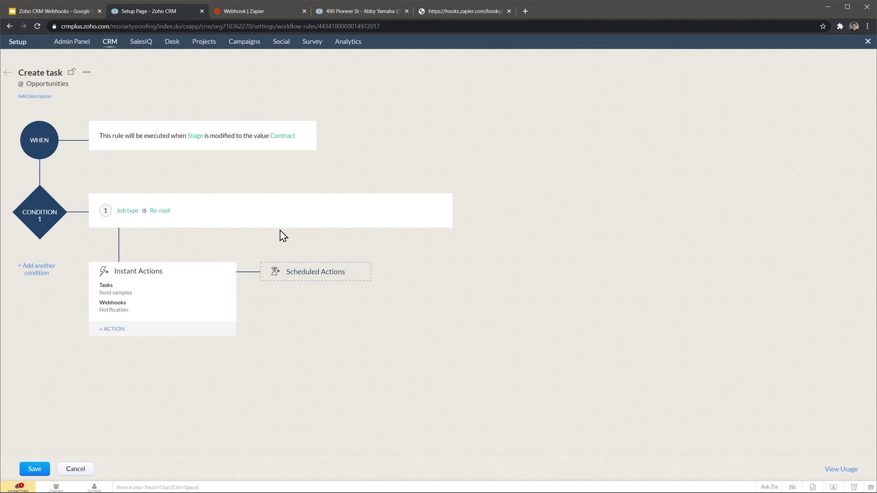
Save the Create task rule with its Send samples task and Notification webhook actions
{"action": "left_click", "coordinate": [34, 471]}
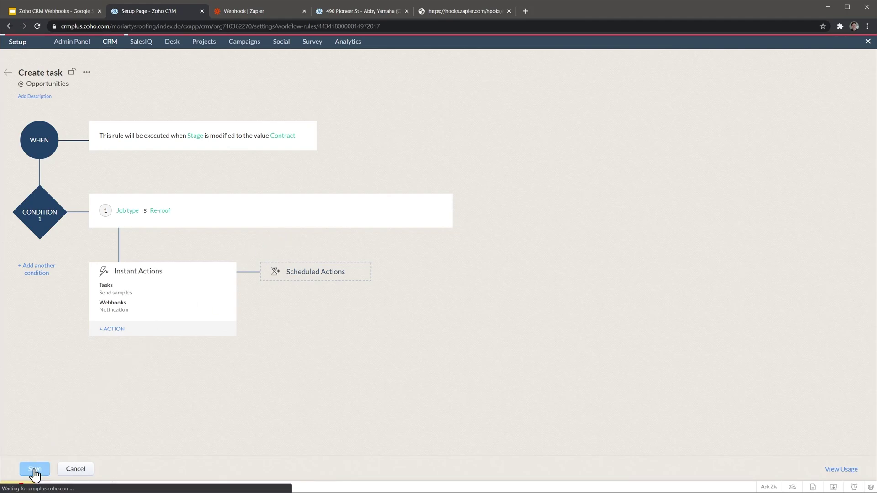